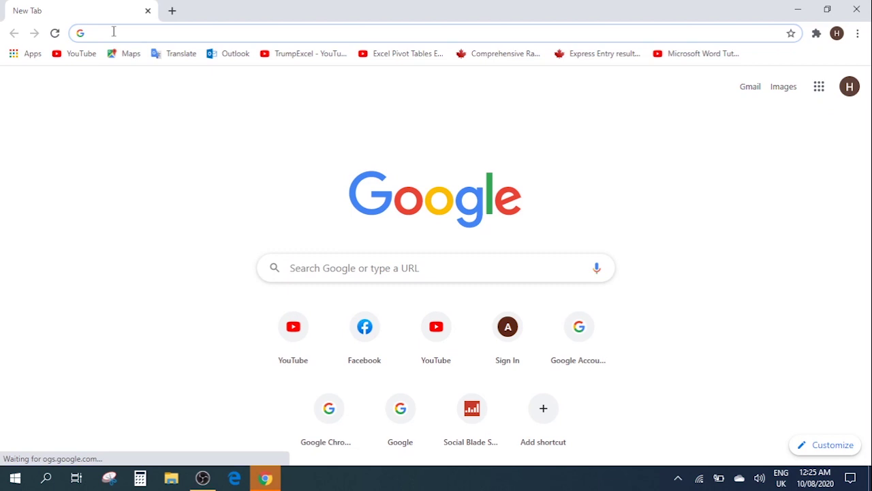
# Search the web for keytweak and start the free Windows download from its Softonic page.
pyautogui.click(114, 31)
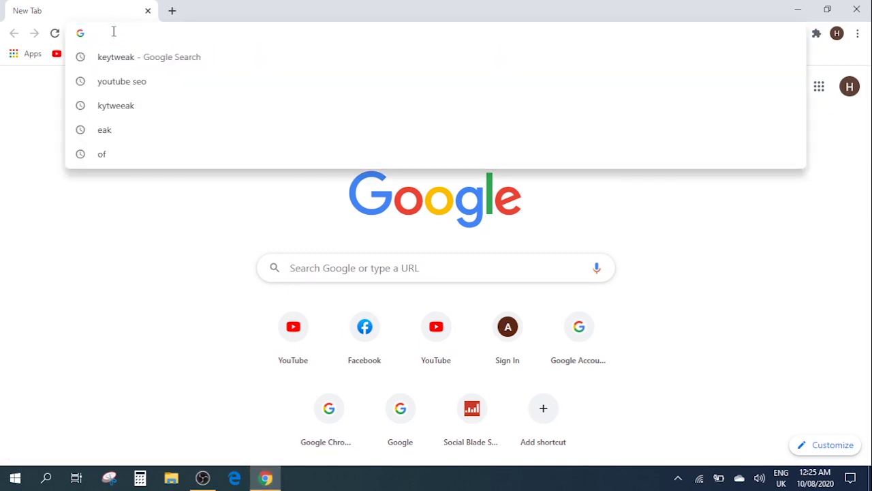
pyautogui.write('keytwea')
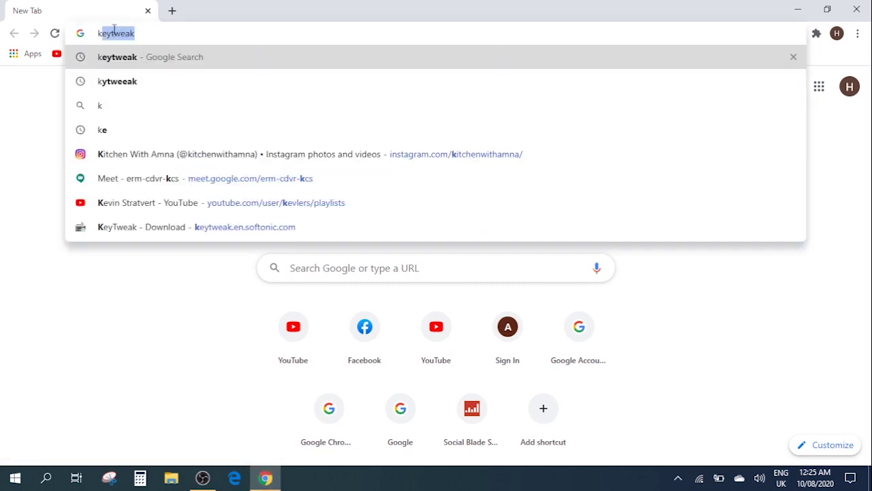
pyautogui.write('k')
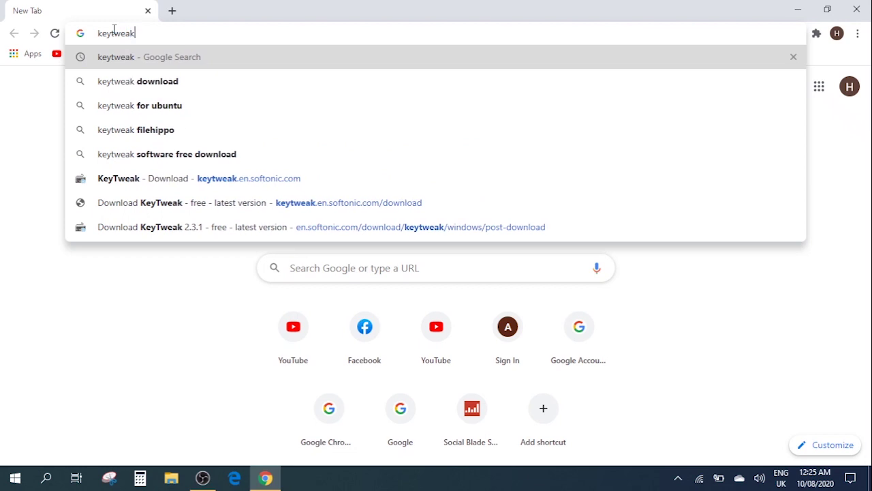
pyautogui.press('Return')
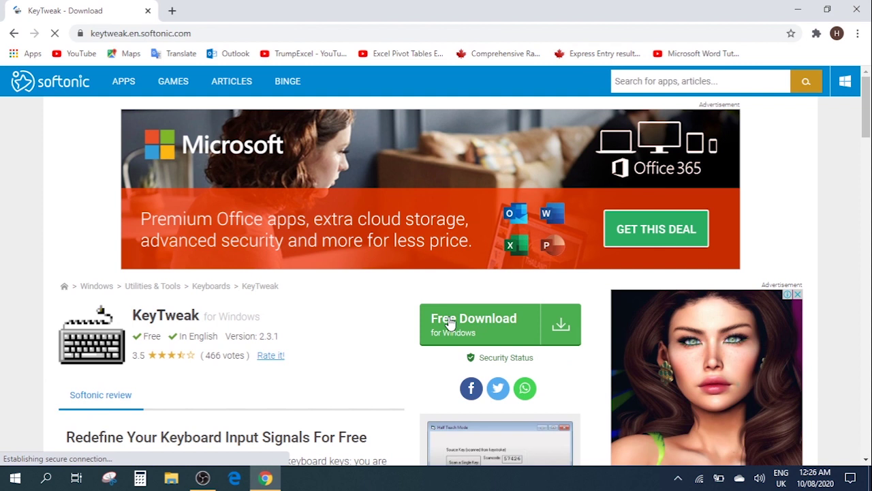
pyautogui.click(462, 327)
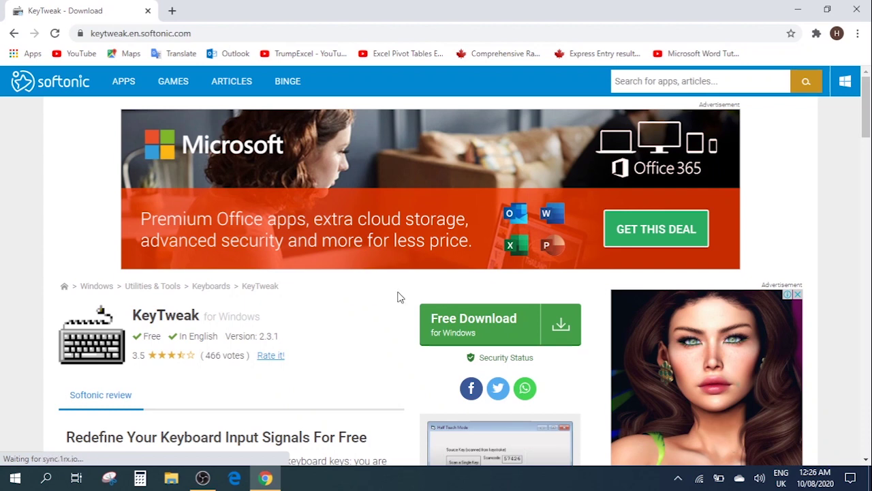
# Minimize the browser, find the installed KeyTweak app with a search for "key", and launch it.
pyautogui.click(266, 479)
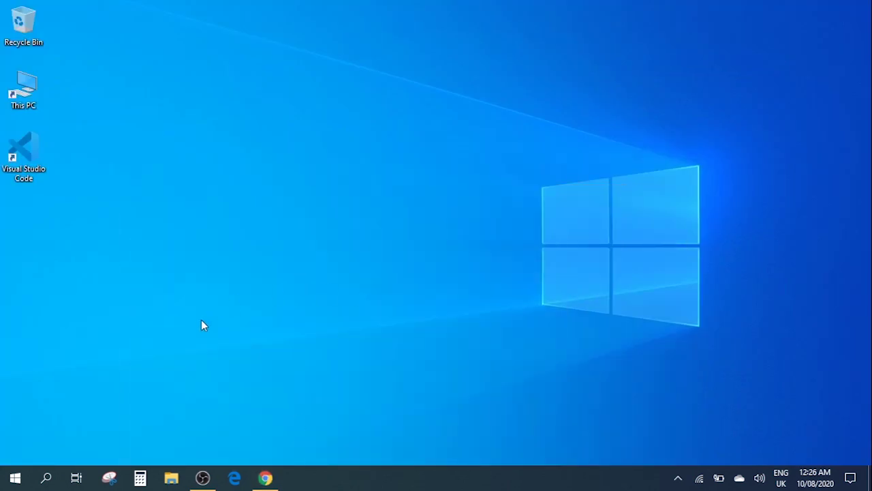
pyautogui.click(48, 480)
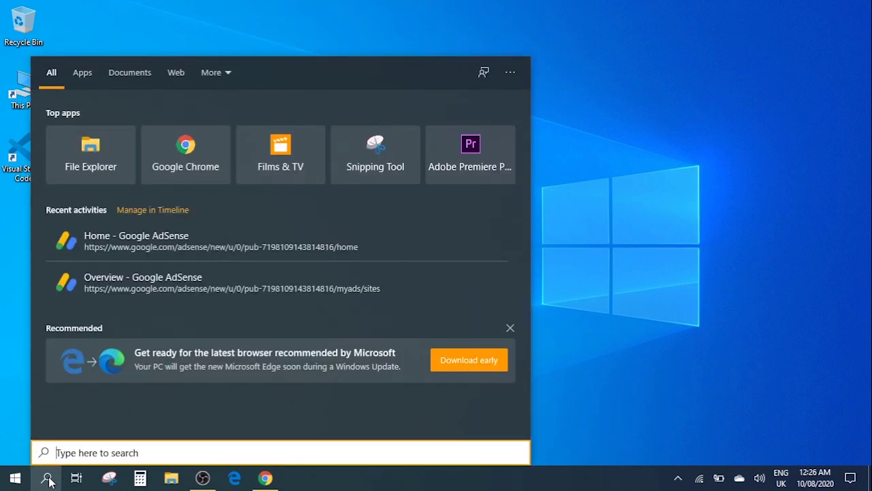
pyautogui.write('key')
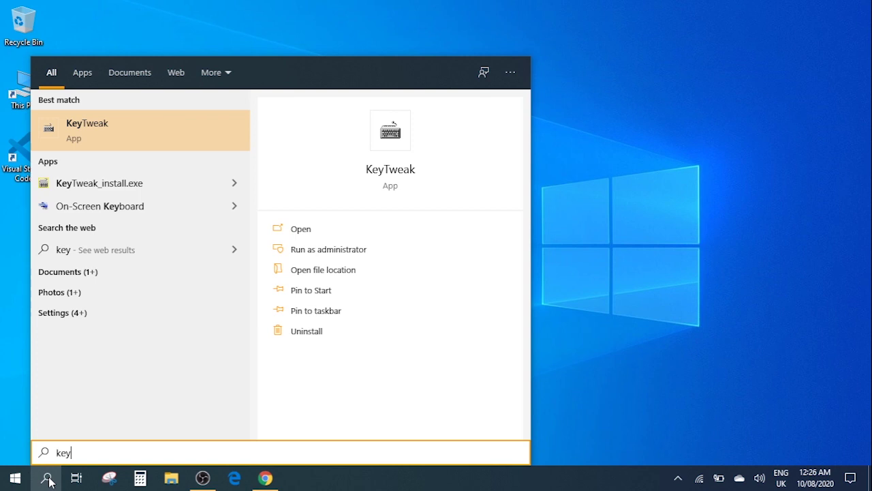
pyautogui.click(99, 127)
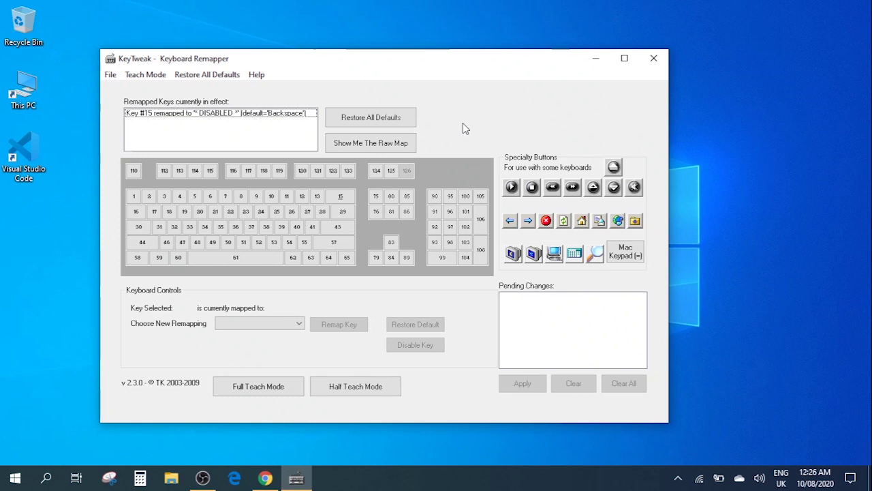
pyautogui.moveTo(317, 64); pyautogui.dragTo(346, 59)
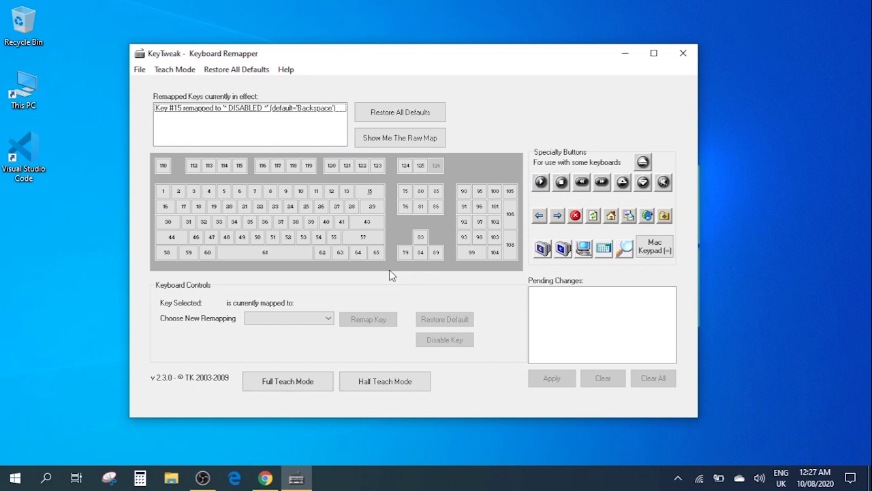
# Mark the Delete key (key 76) as disabled in the pending changes.
pyautogui.click(183, 109)
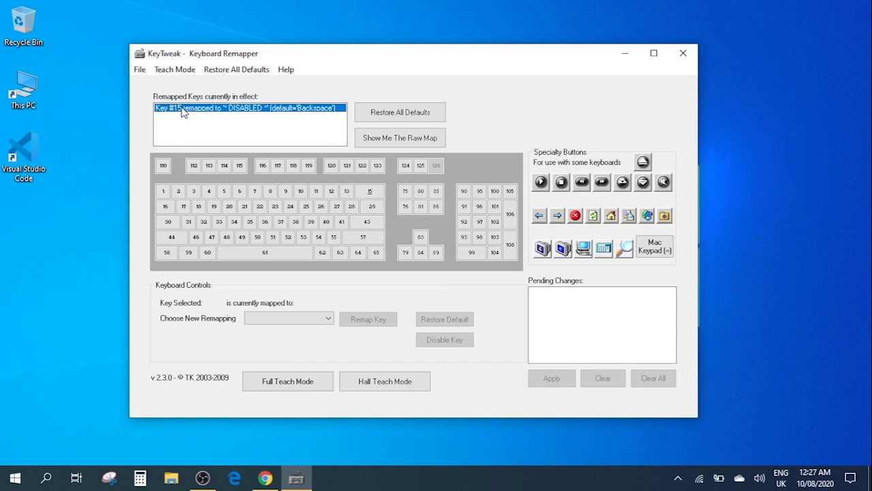
pyautogui.click(404, 206)
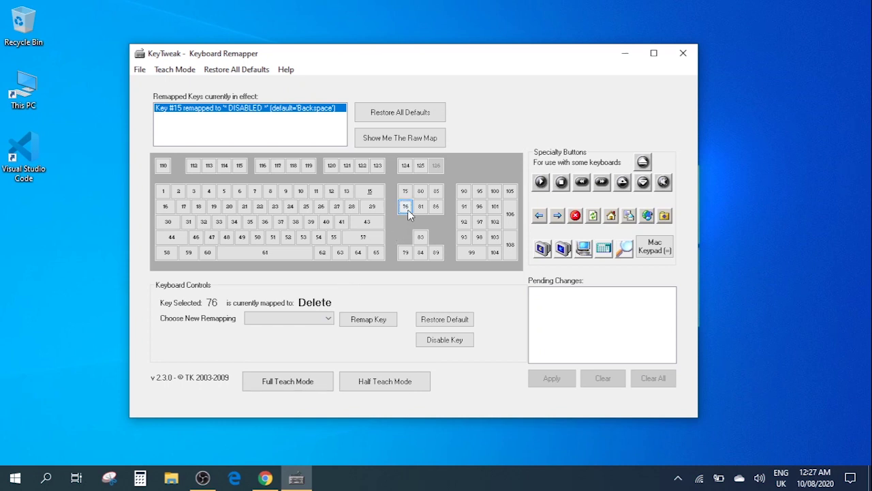
pyautogui.click(432, 338)
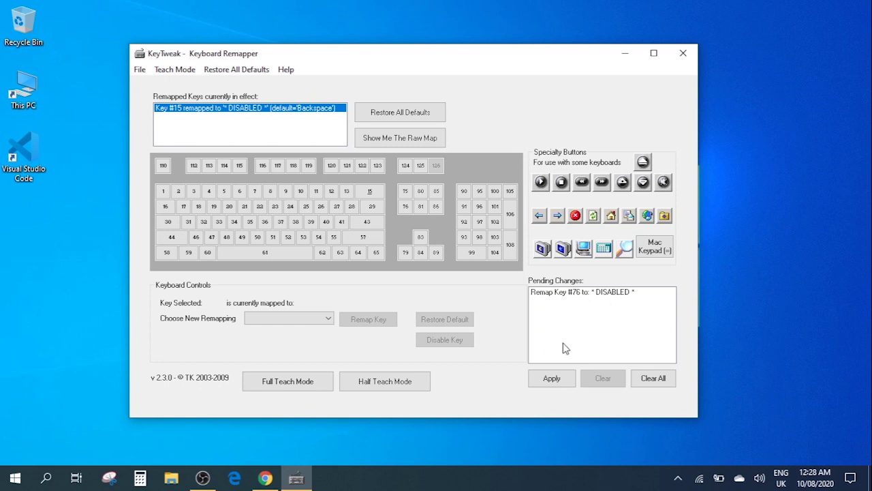
# Apply the pending disabling of the Delete key, accepting the dangerous configuration and declining the computer restart.
pyautogui.click(549, 379)
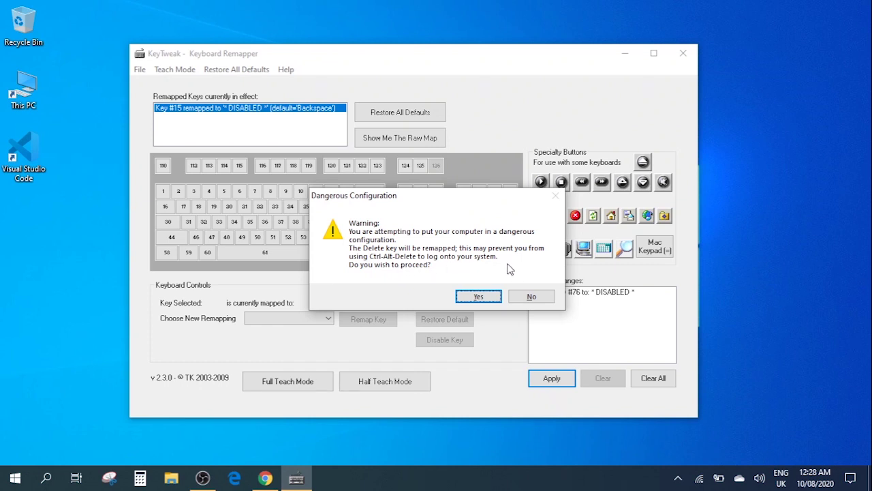
pyautogui.click(472, 297)
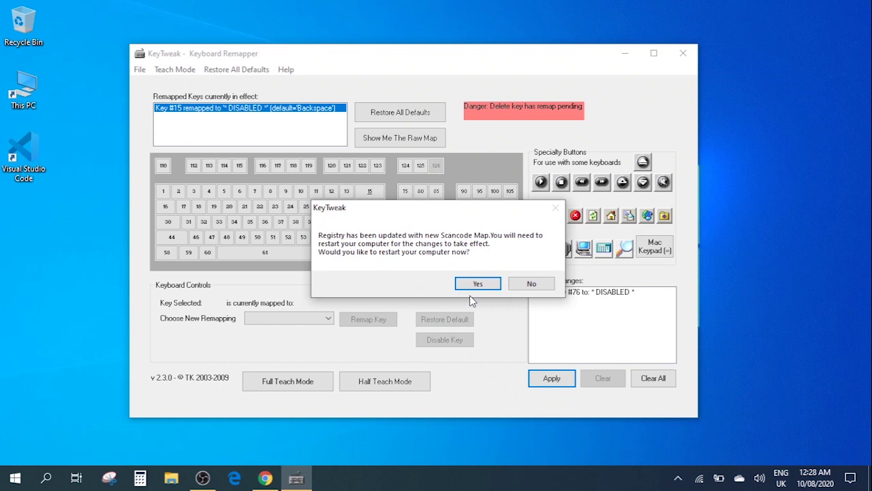
pyautogui.click(531, 285)
pyautogui.click(530, 285)
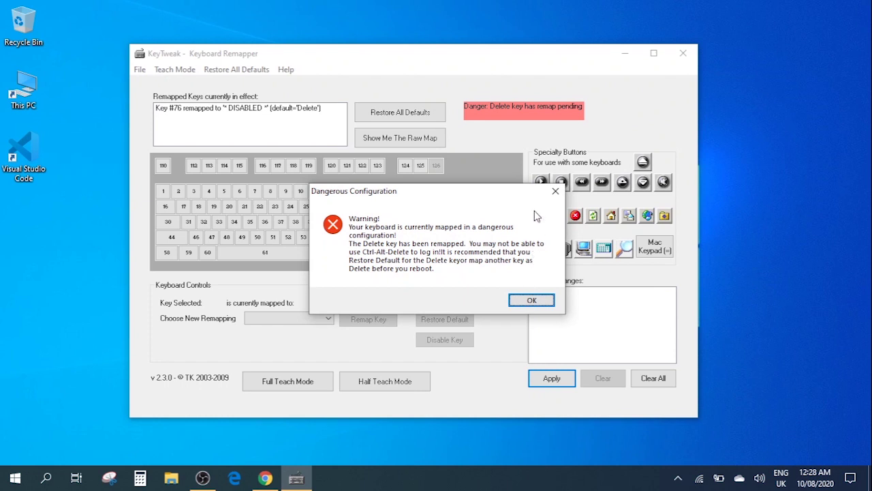
pyautogui.click(555, 190)
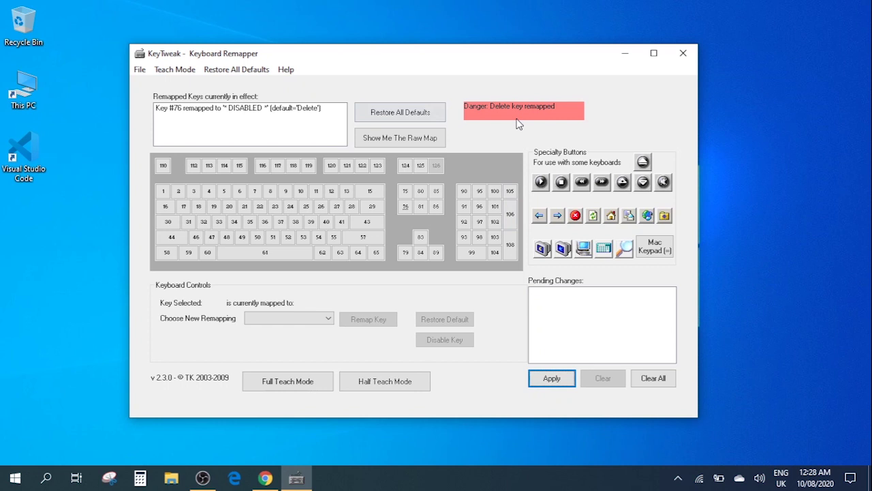
# Remap key 76, the disabled Delete key, to Scroll Lock as a pending change.
pyautogui.click(264, 113)
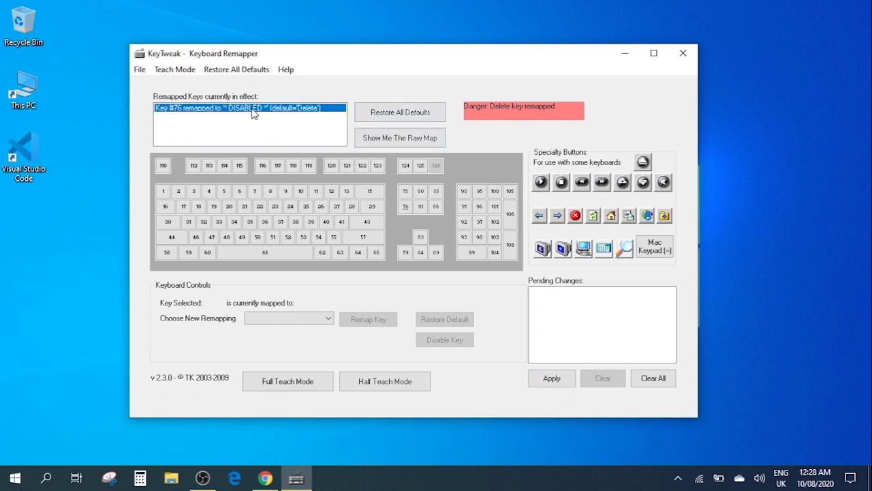
pyautogui.click(405, 206)
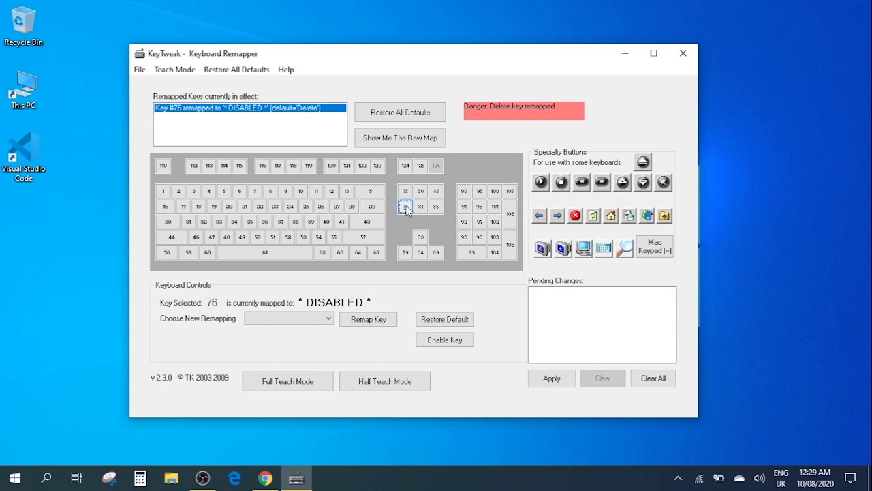
pyautogui.click(406, 207)
pyautogui.click(406, 209)
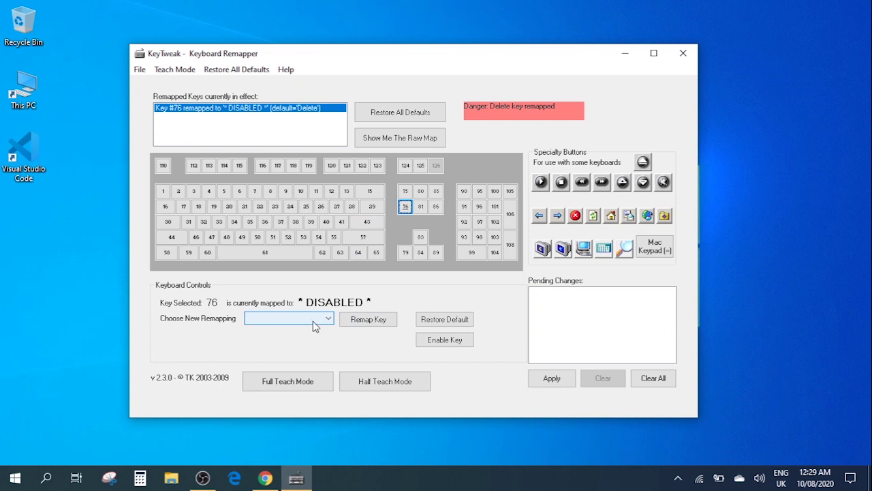
pyautogui.click(313, 321)
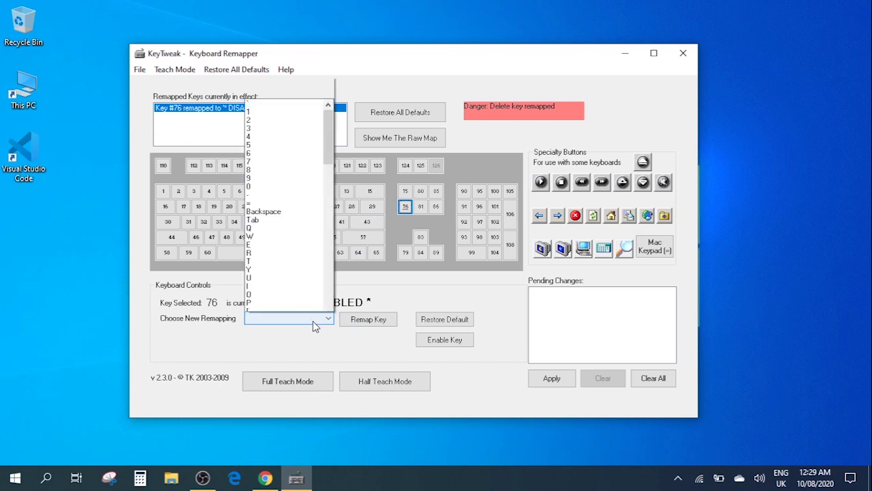
pyautogui.scroll(-2, 313, 322)
pyautogui.scroll(-3, 310, 281)
pyautogui.scroll(-18, 310, 281)
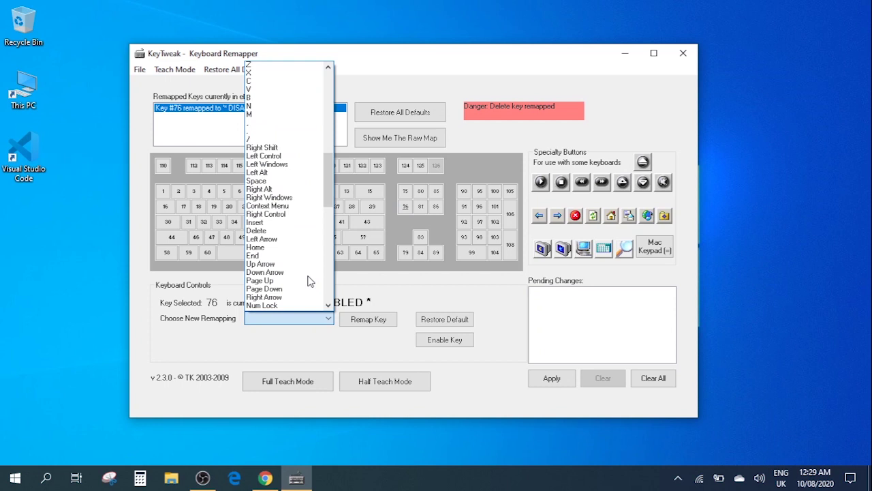
pyautogui.scroll(-5, 305, 248)
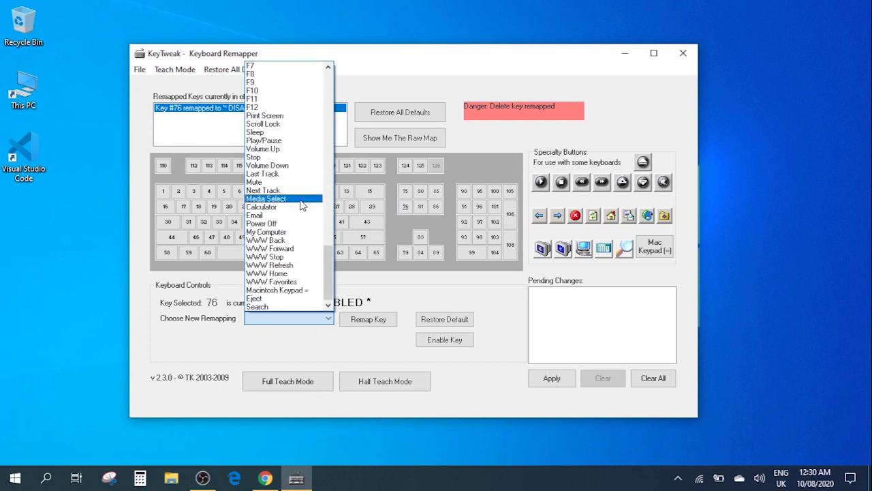
pyautogui.click(266, 125)
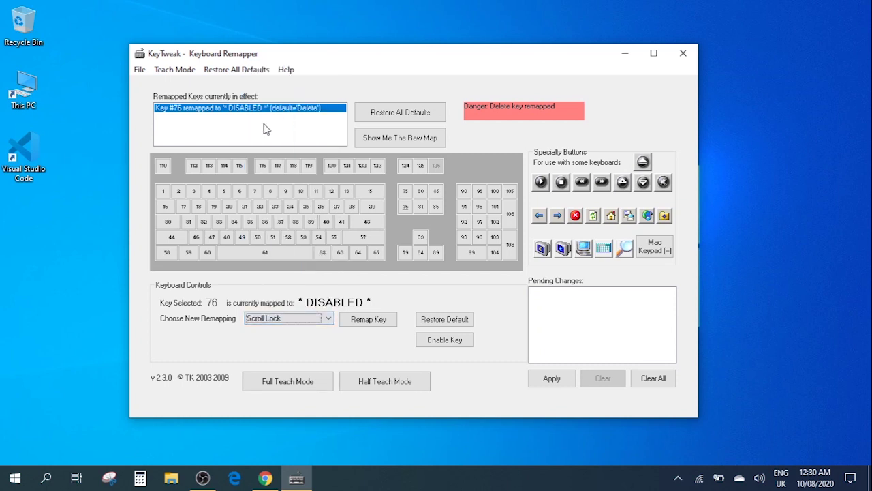
pyautogui.click(365, 321)
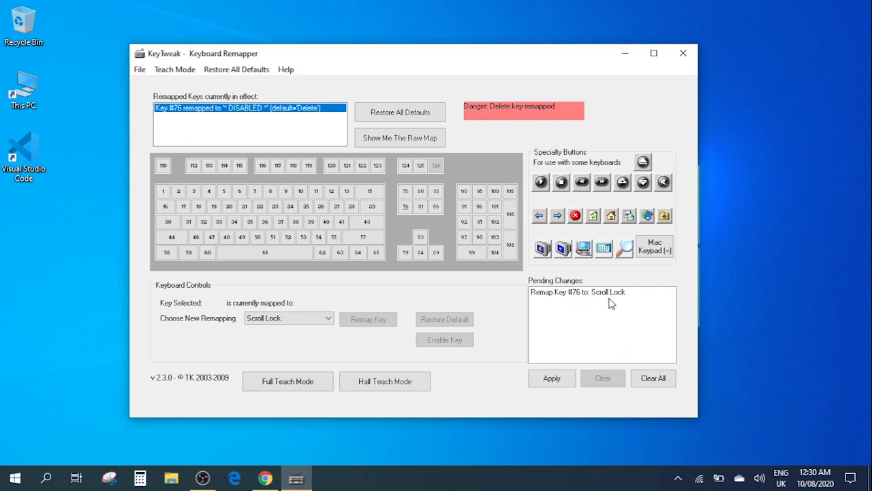
# Apply the pending Scroll Lock remapping, accepting the dangerous configuration and declining the computer restart.
pyautogui.click(550, 379)
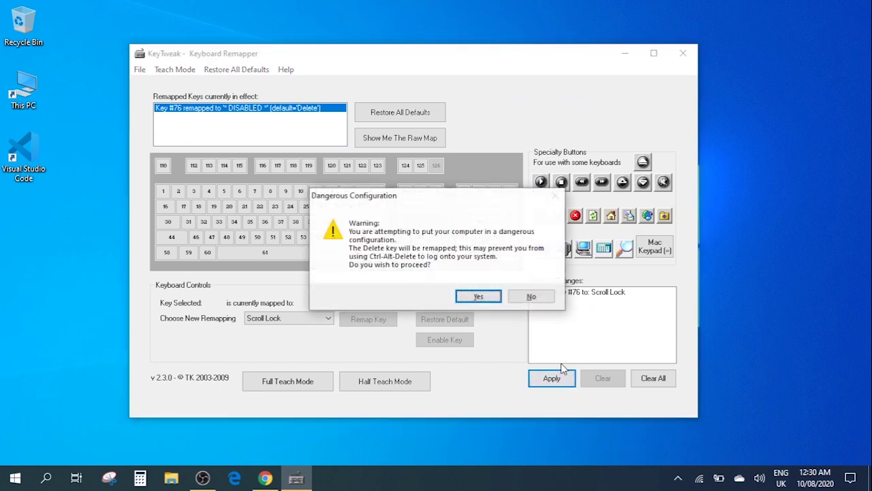
pyautogui.click(478, 298)
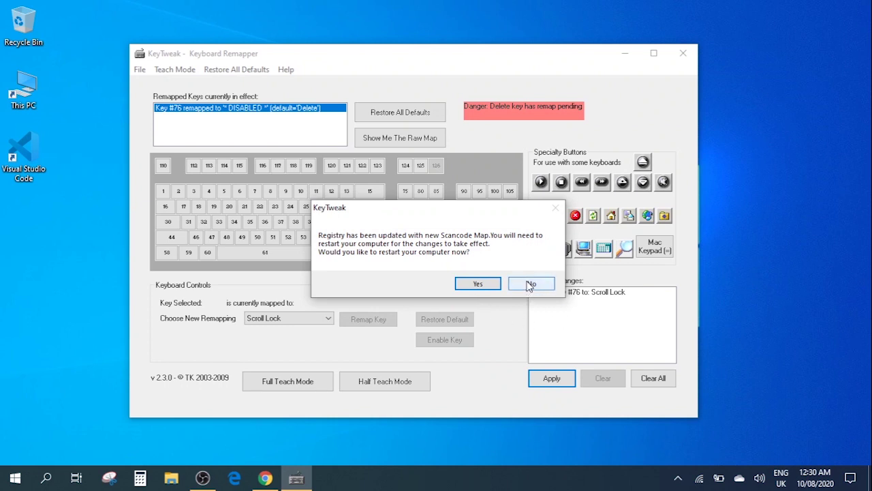
pyautogui.click(531, 285)
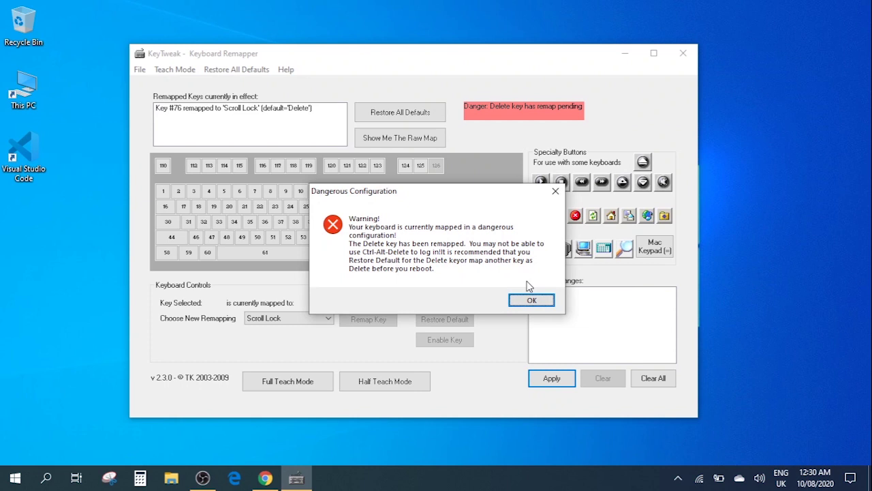
pyautogui.click(532, 301)
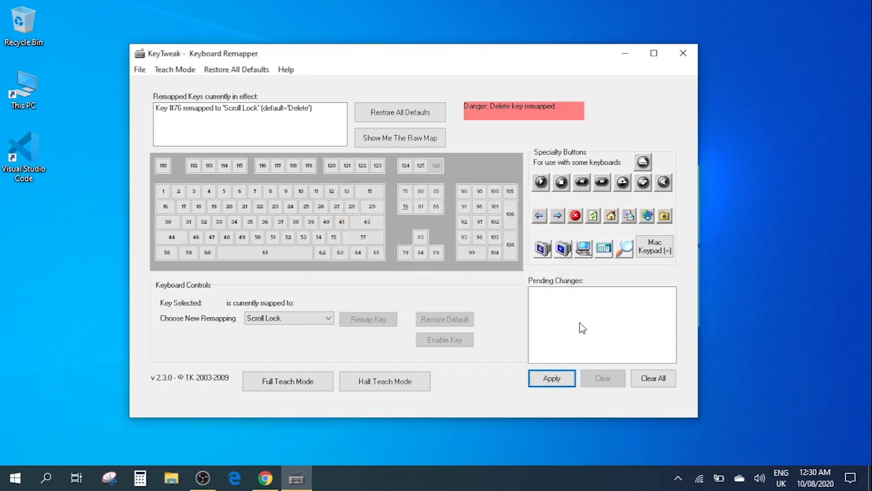